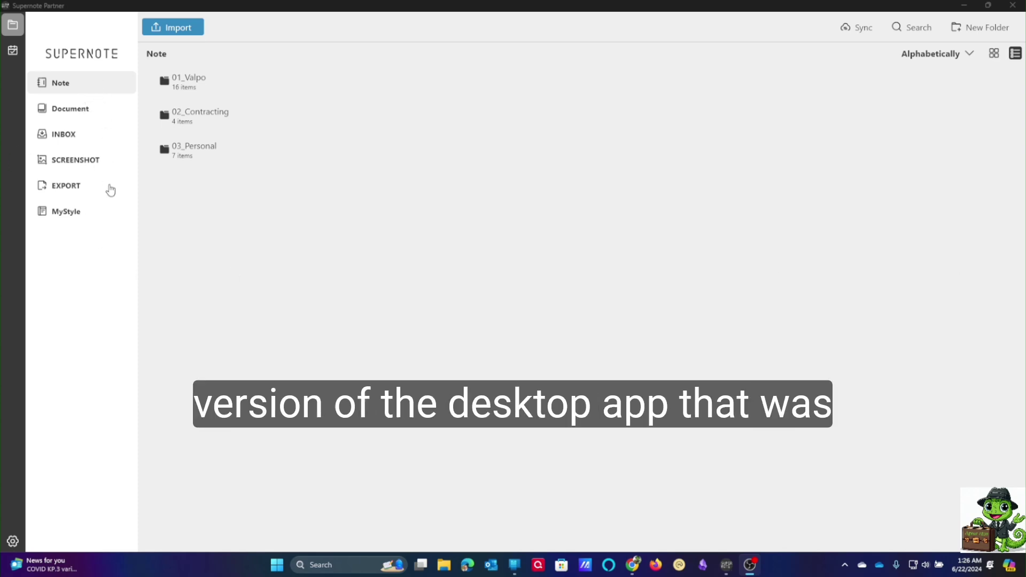
From the settings page, check for updates and confirm version 2.0.17 is the newest.
click(12, 541)
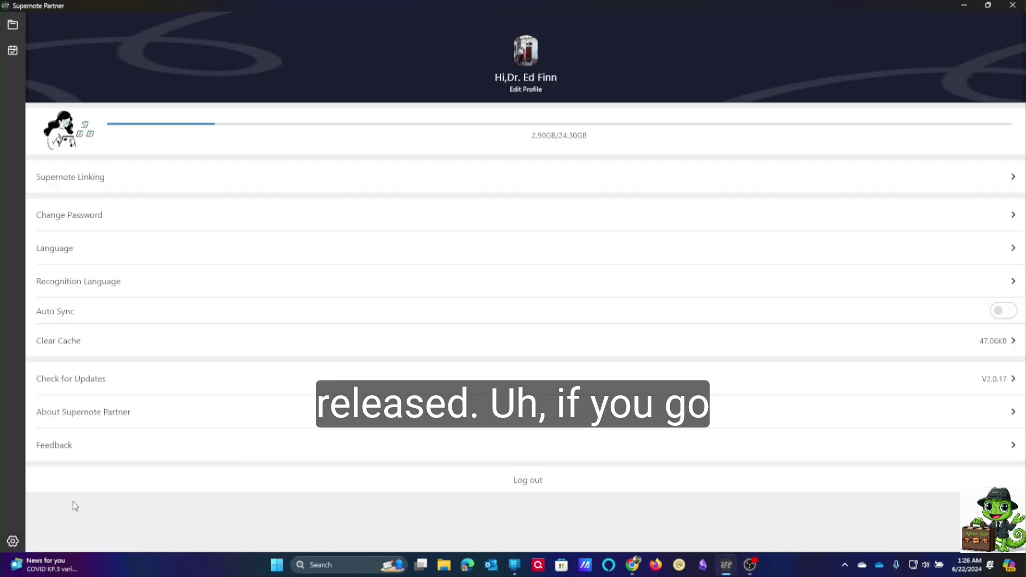
click(96, 381)
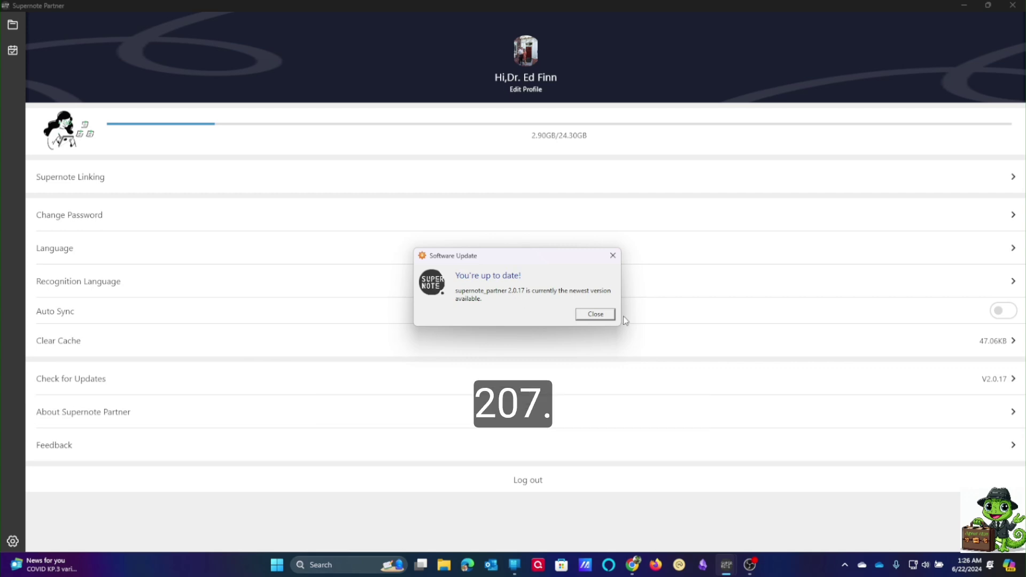
Close the Software Update notice saying the app is up to date.
click(596, 315)
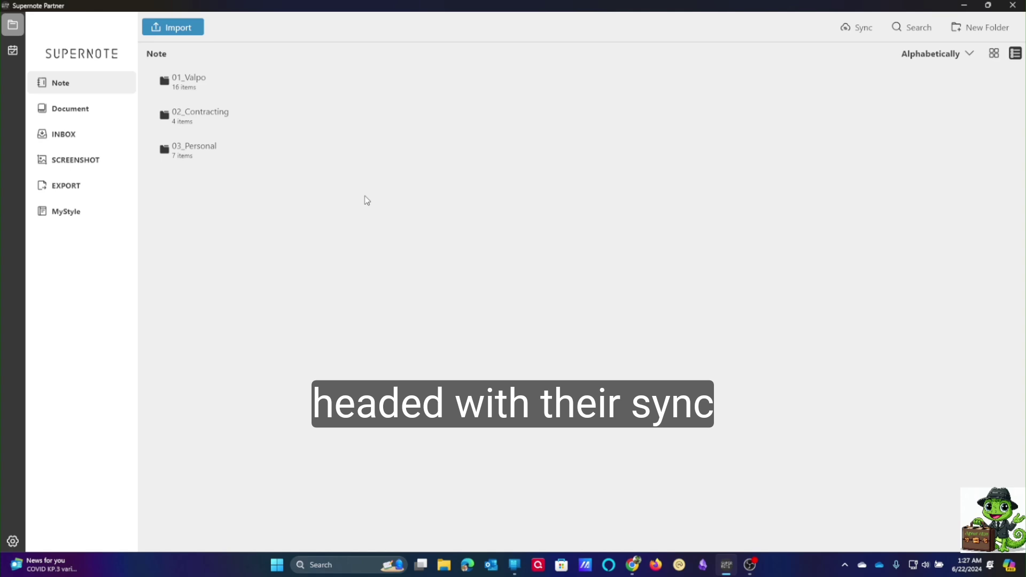
Open the 03_Personal folder's file path in File Explorer.
right_click(221, 159)
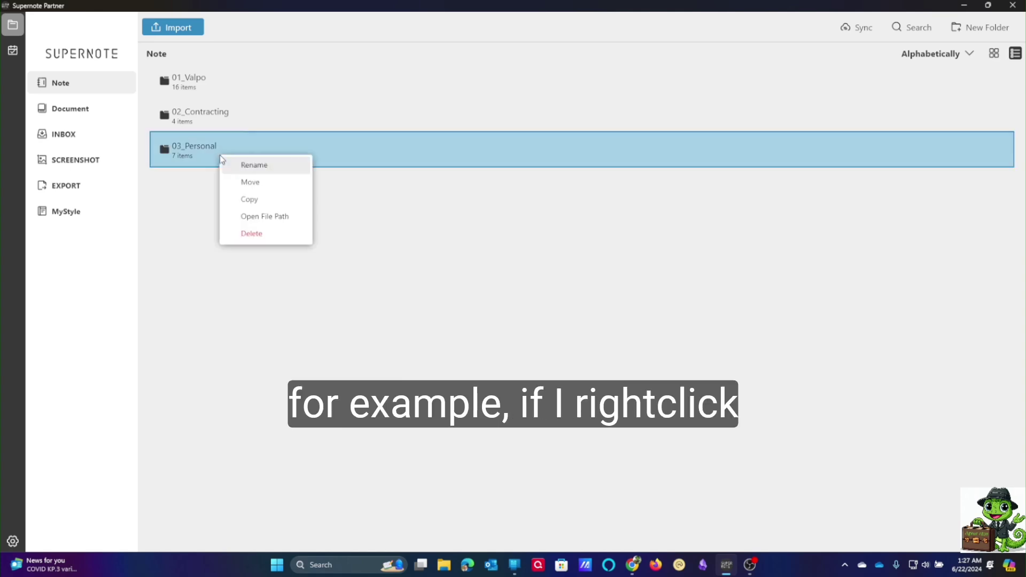
click(272, 223)
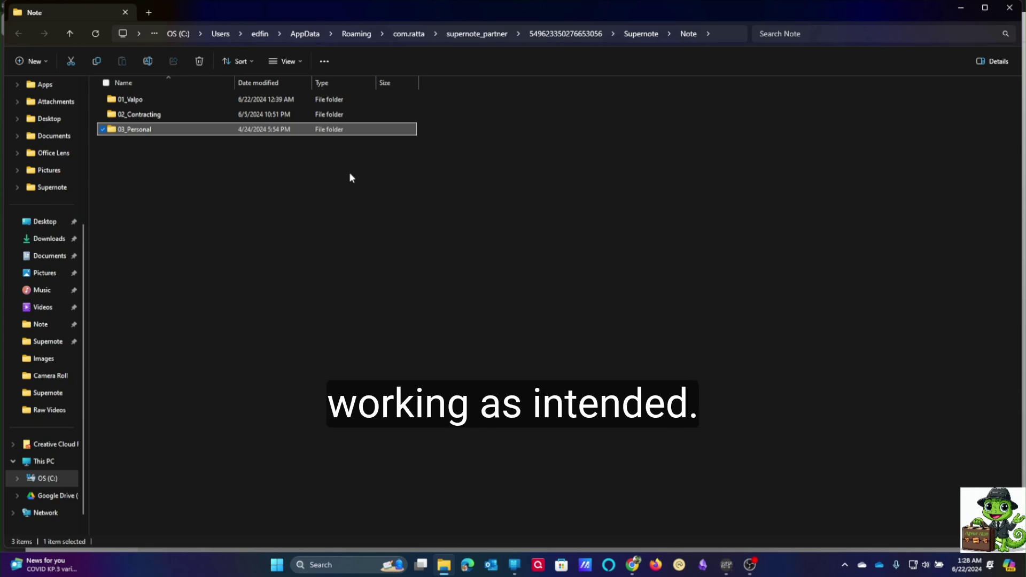
Browse into 03_Personal > Social Media > Live in File Explorer.
mouse_move(153, 133)
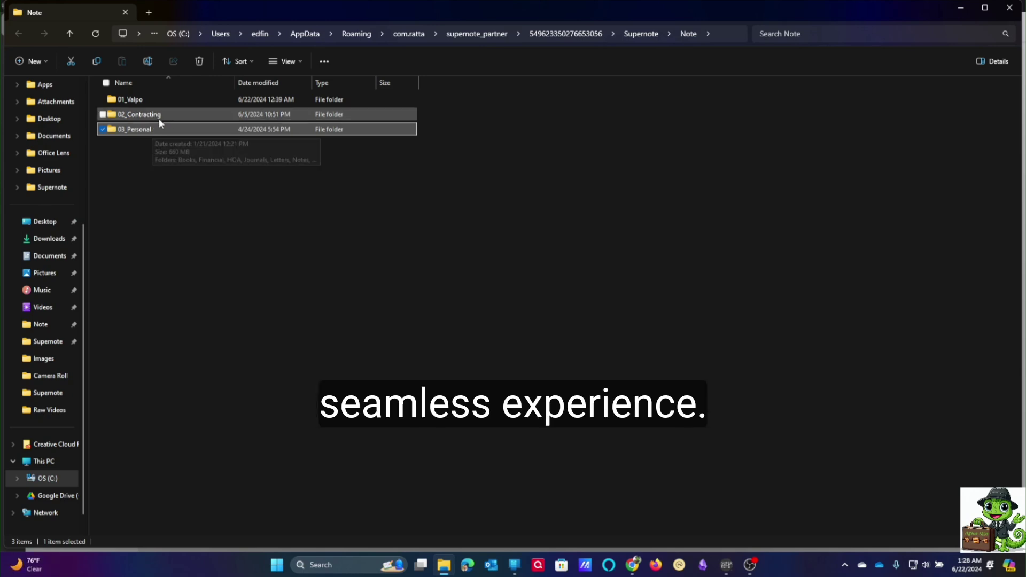
double_click(163, 129)
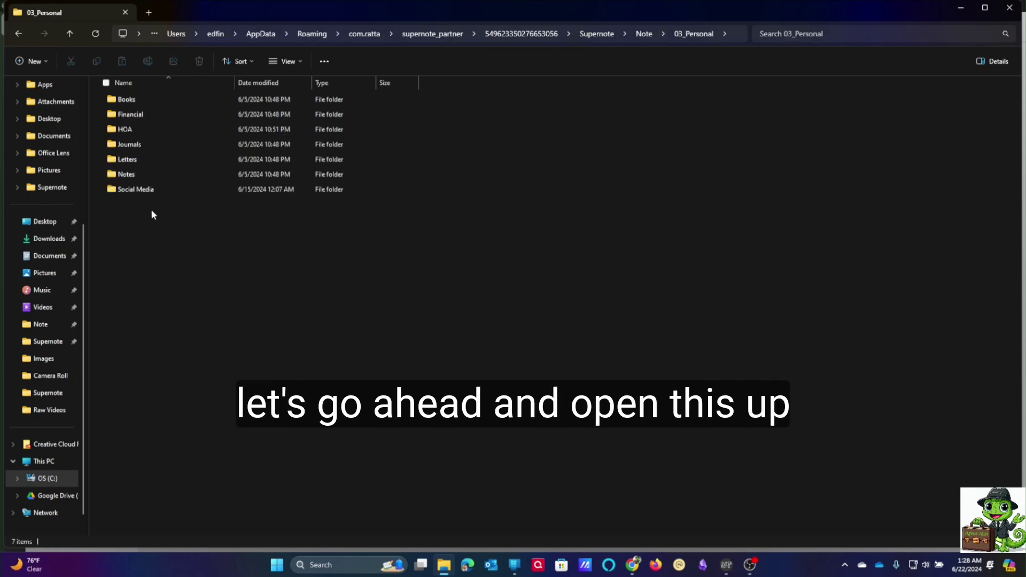
double_click(142, 189)
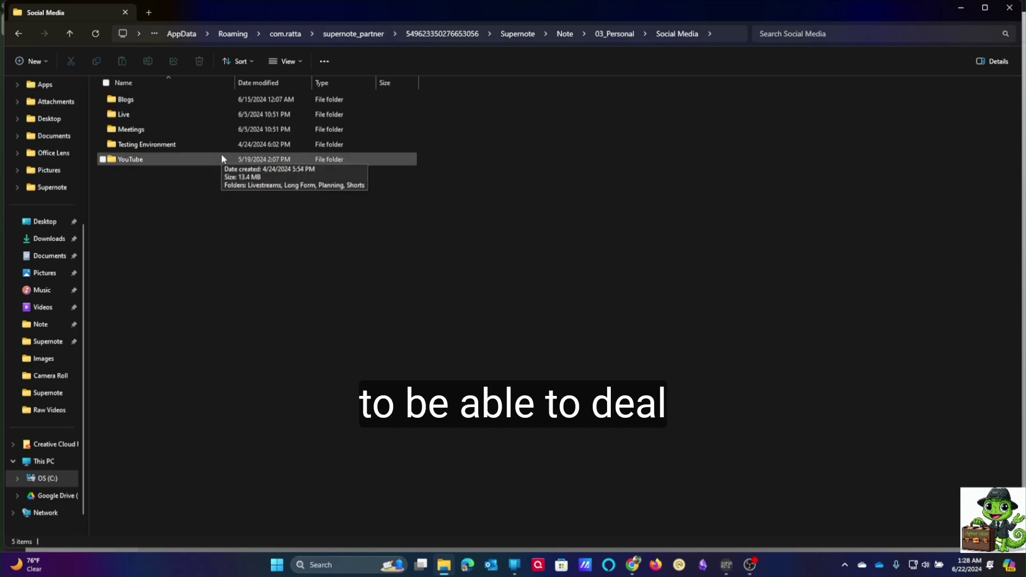
double_click(149, 115)
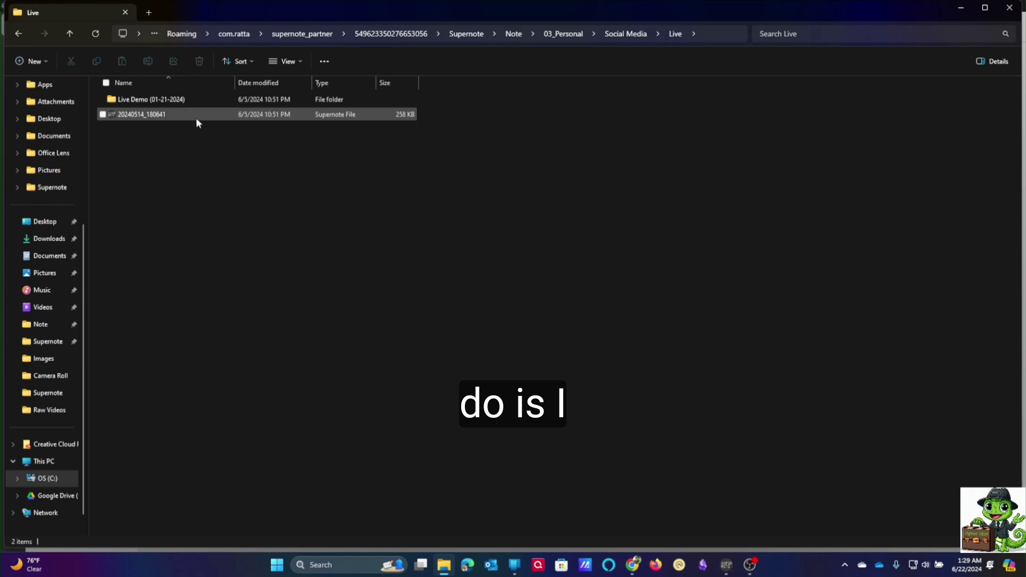
Move Live Demo (01-21-2024) and note 20240514_180641 from Live into YouTube > Livestreams.
drag(444, 102, 284, 137)
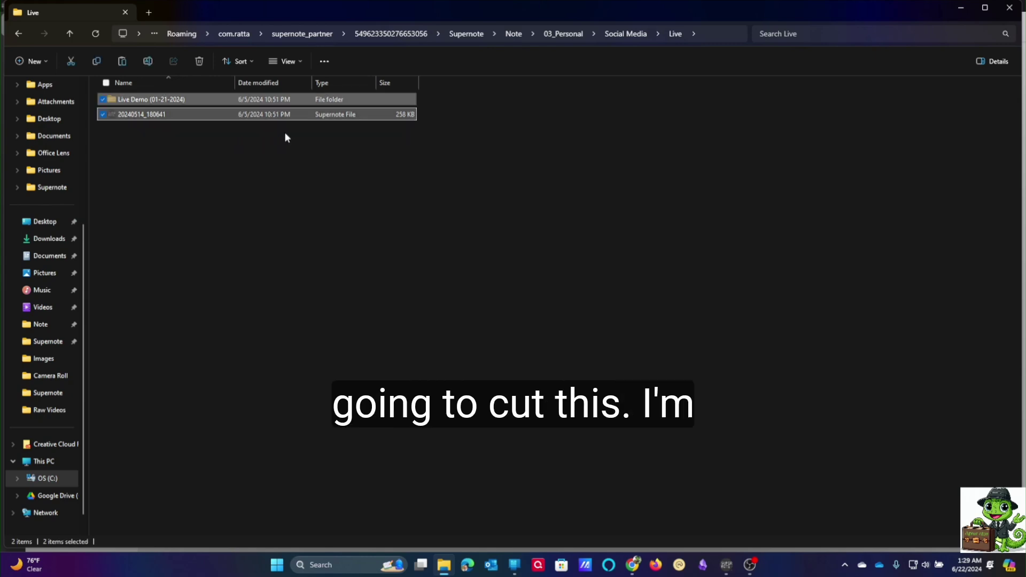
click(619, 34)
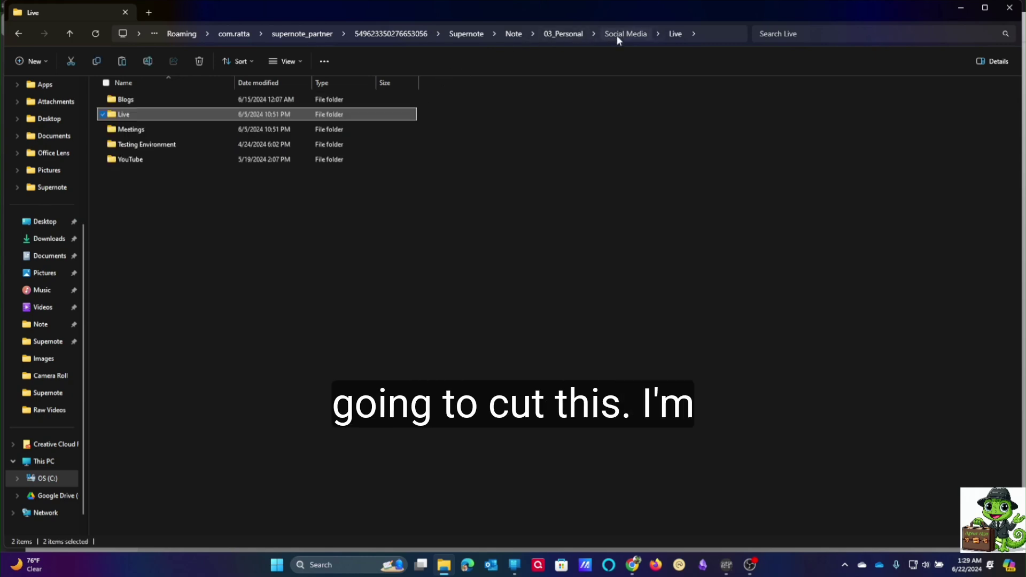
double_click(151, 160)
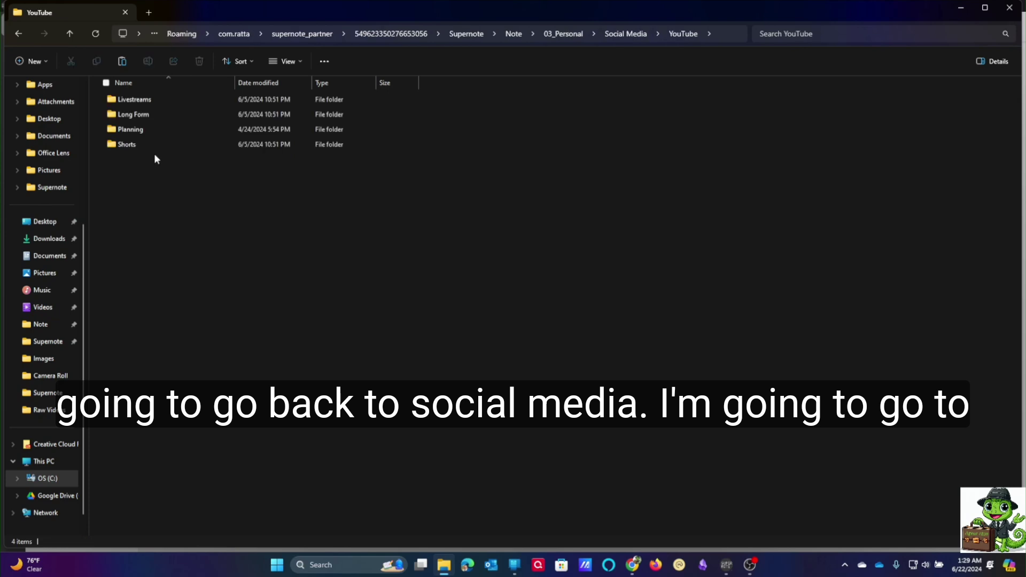
double_click(164, 105)
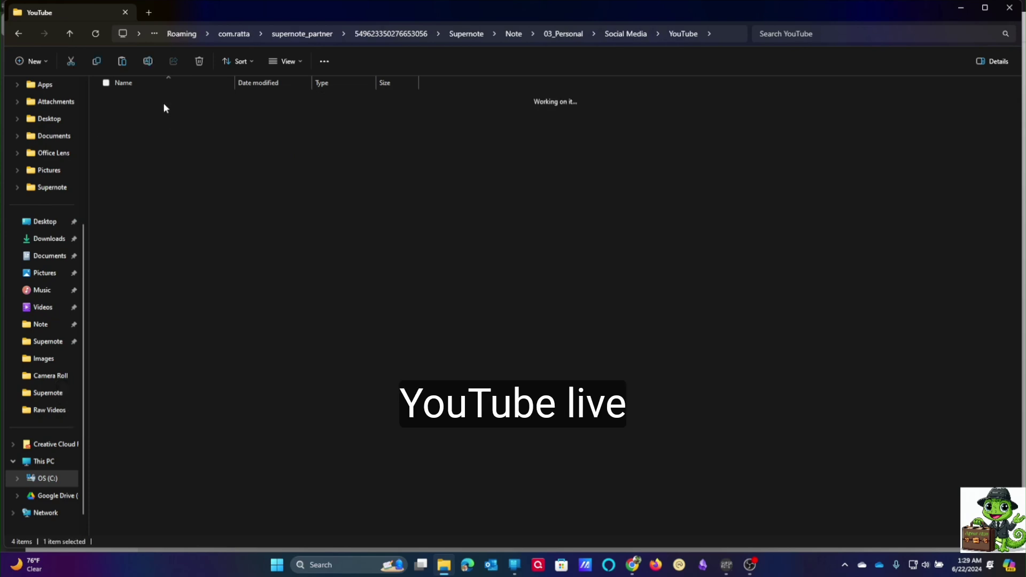
right_click(194, 146)
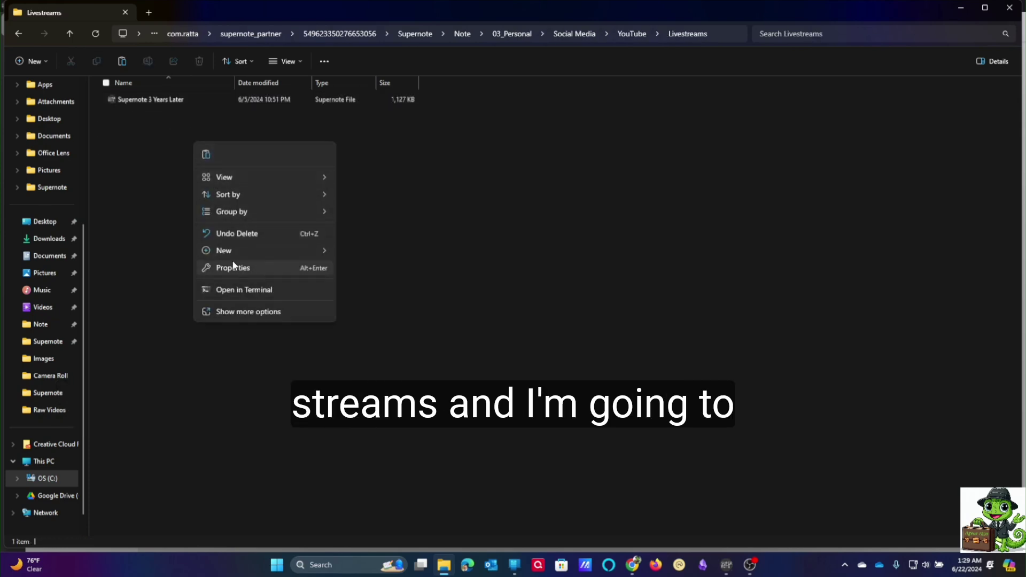
click(206, 155)
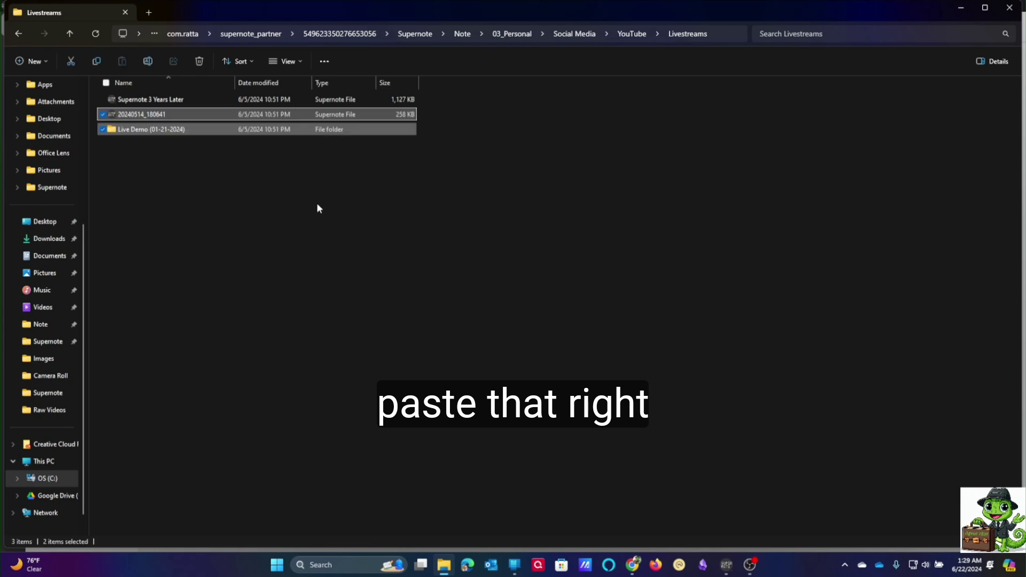
click(314, 225)
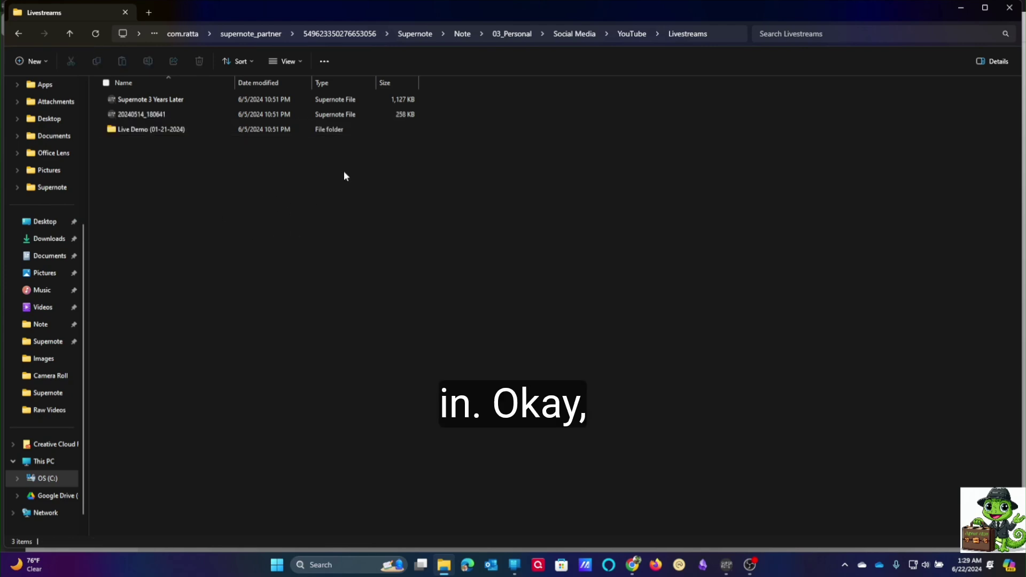
Create a 'Supernote 3 Years Later' folder in Livestreams and select the two note files.
right_click(280, 169)
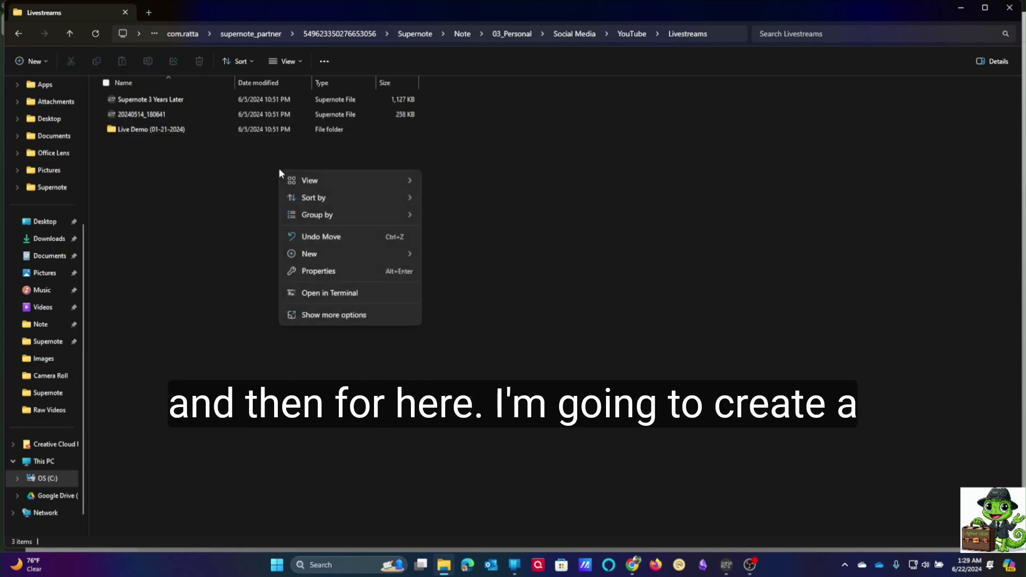
mouse_move(331, 257)
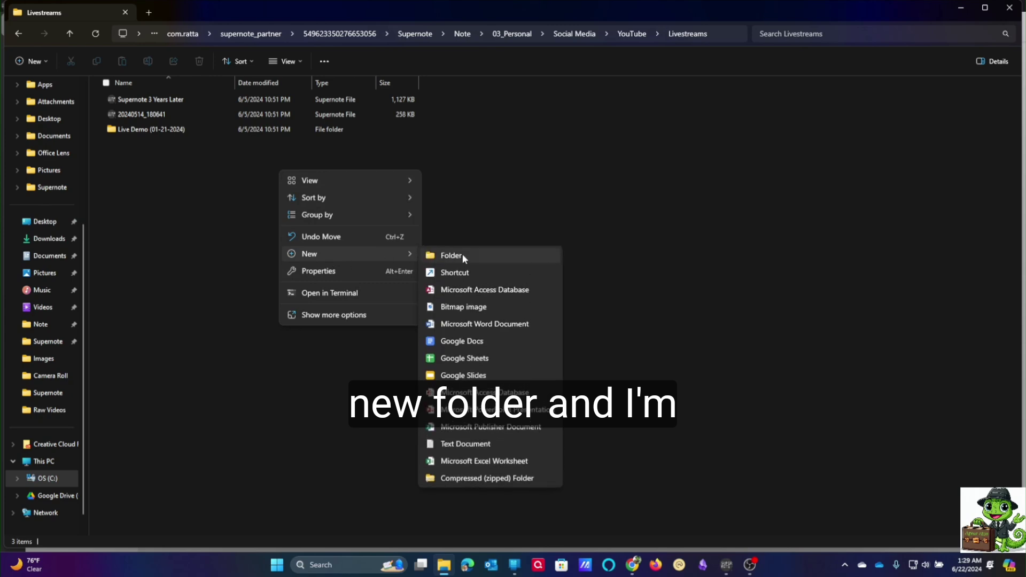
click(462, 254)
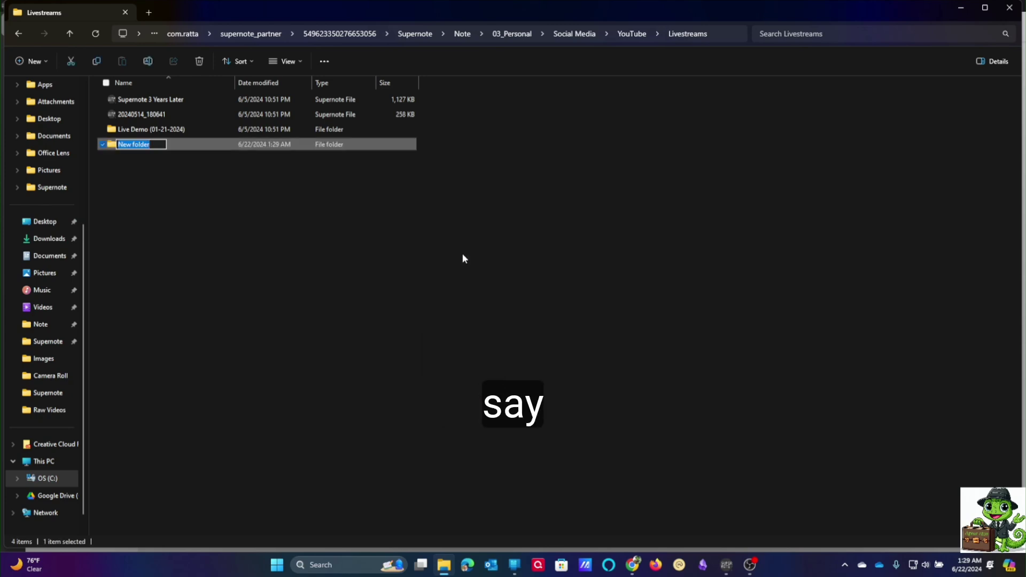
text(Supernote)
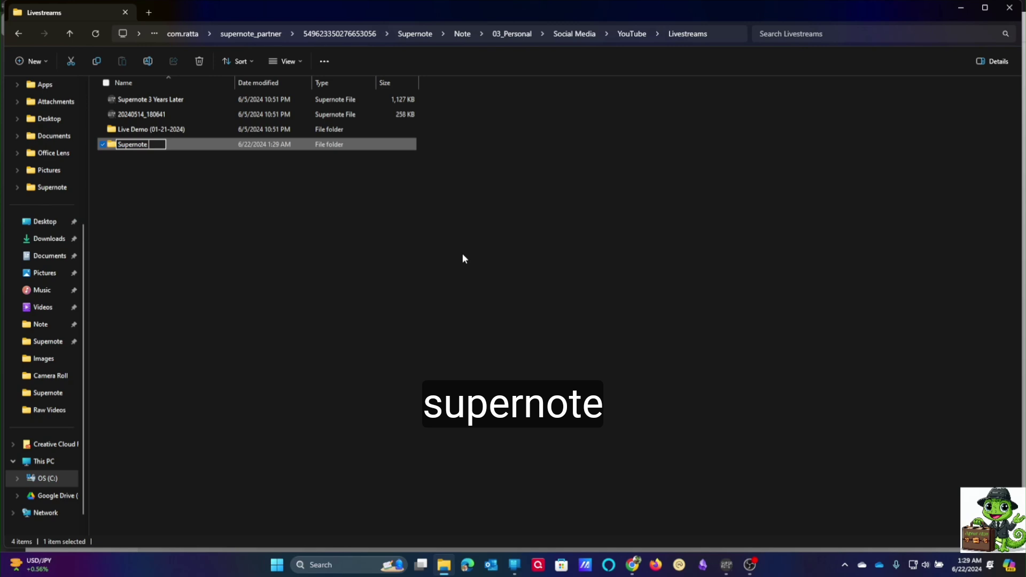
text( 3 Years)
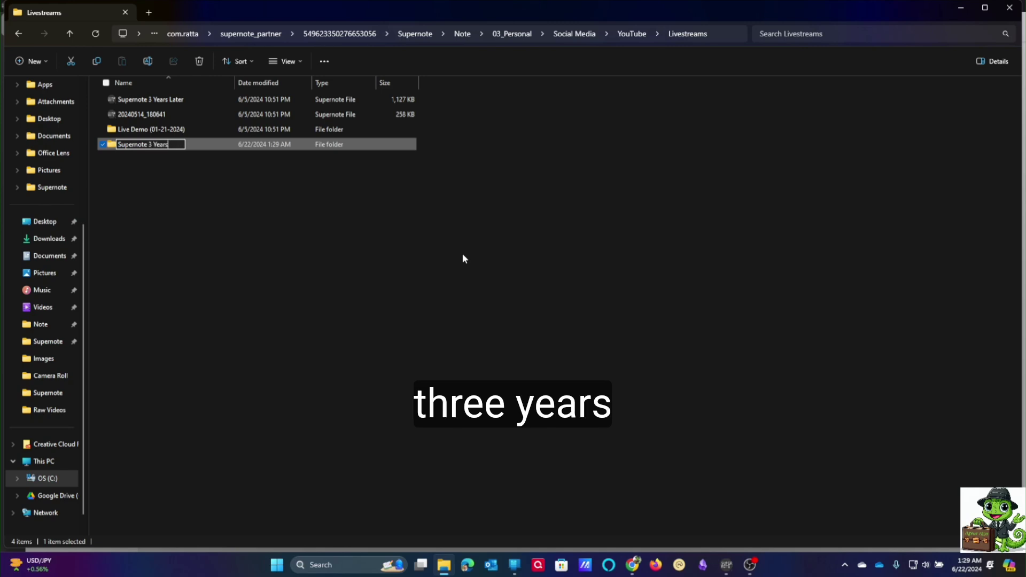
text( Later)
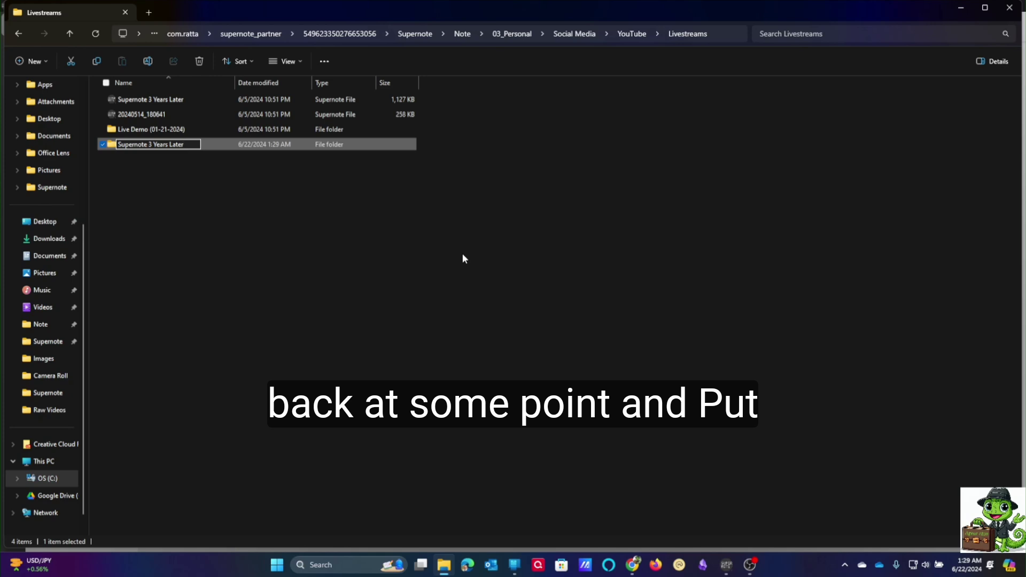
key(Return)
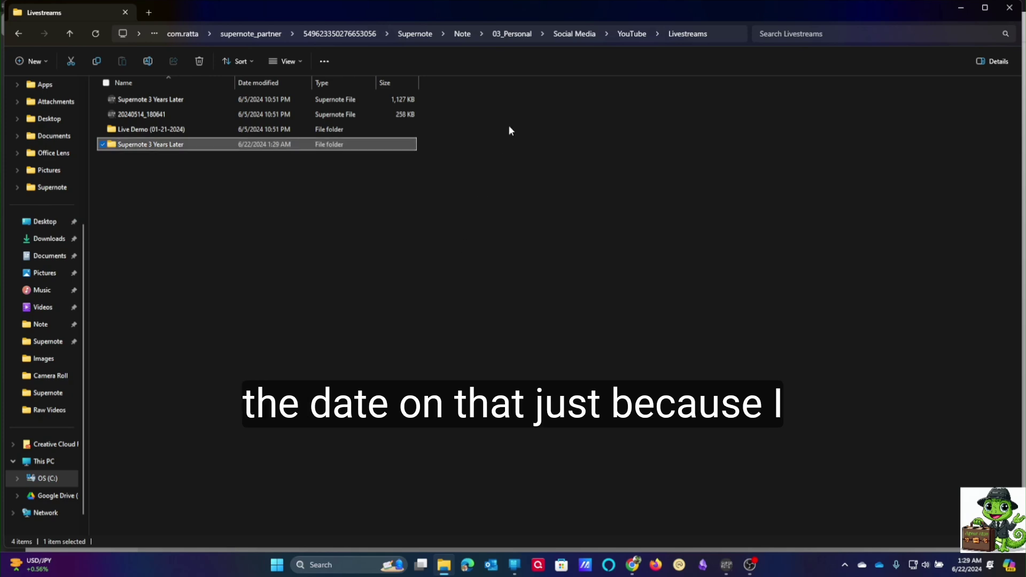
drag(463, 100, 216, 144)
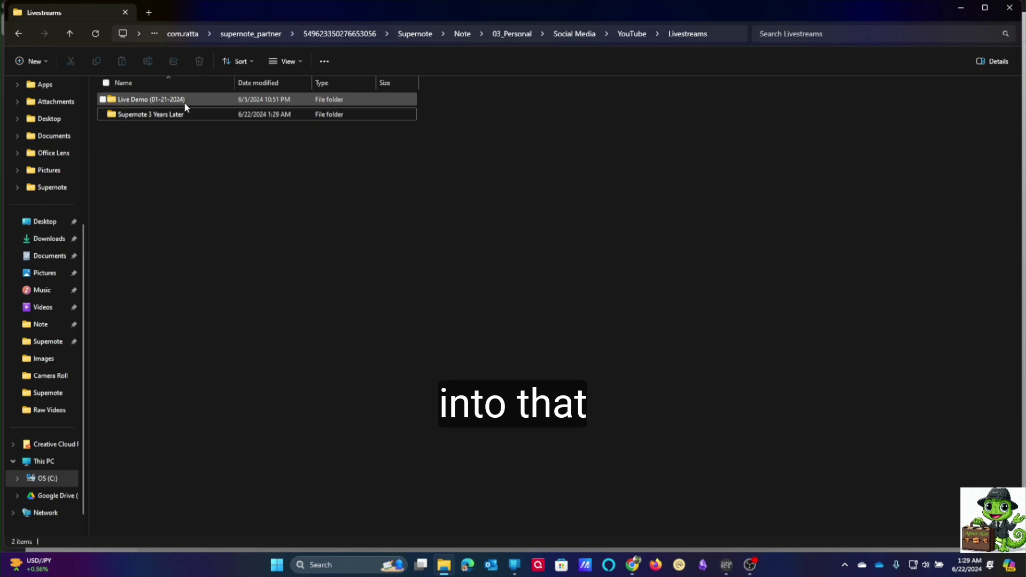
Go back to Social Media and delete the now-empty Live folder.
click(576, 34)
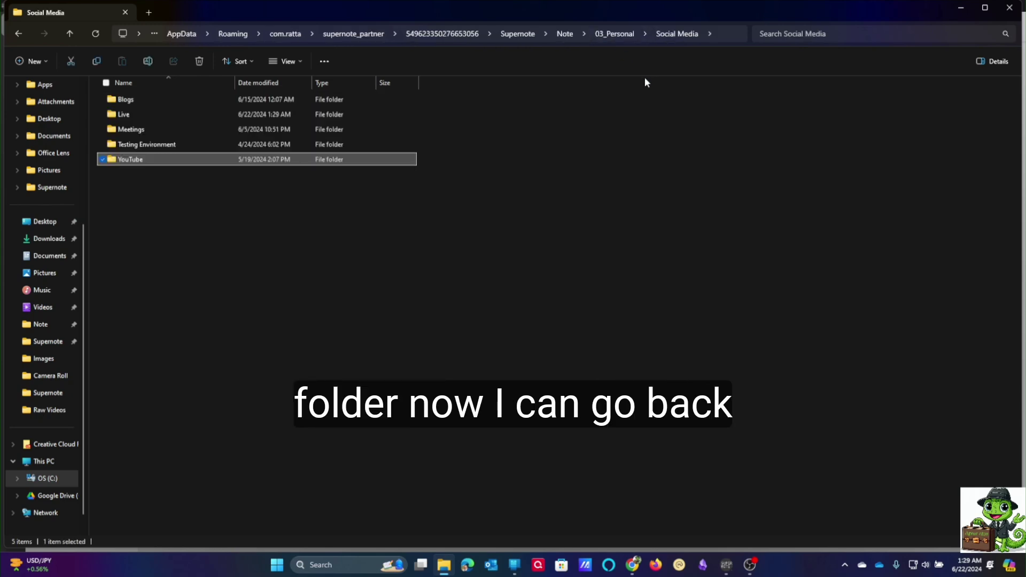
right_click(158, 113)
click(141, 115)
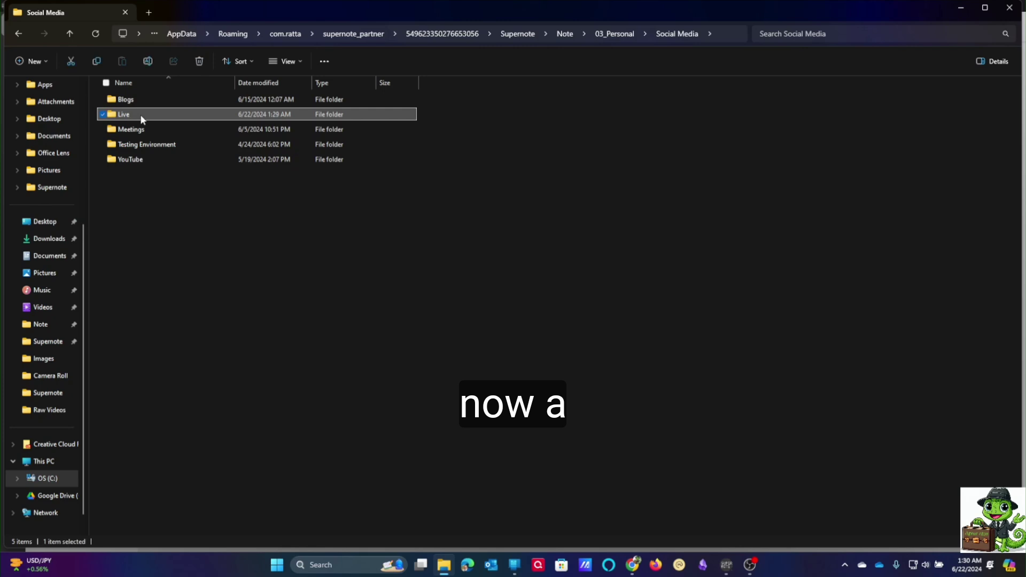
right_click(140, 114)
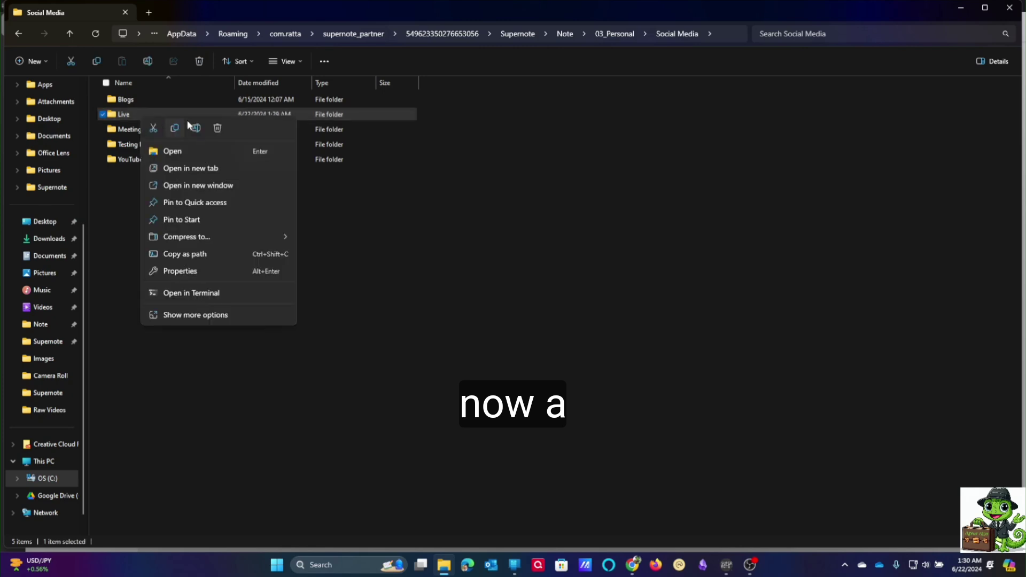
click(220, 127)
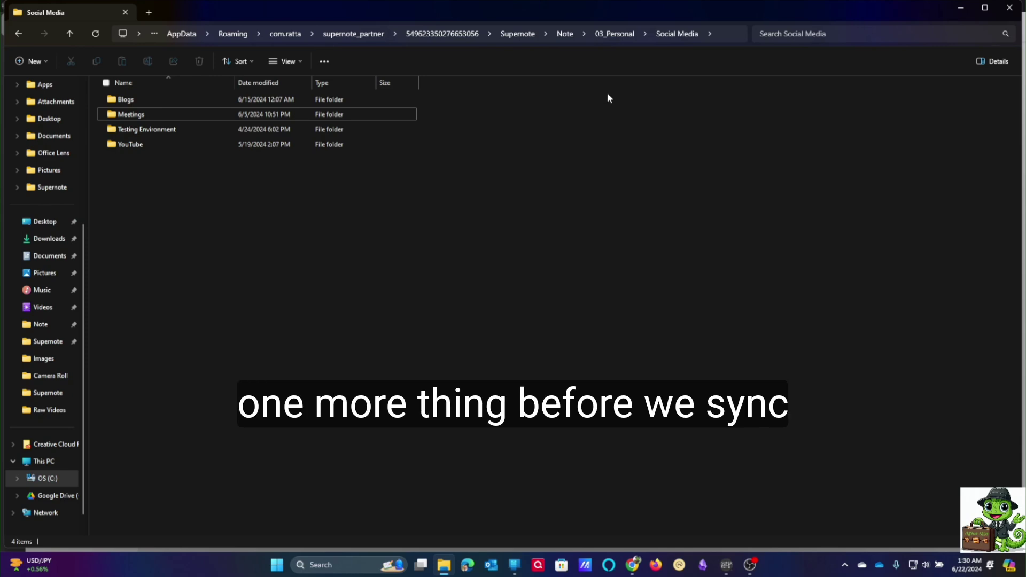
Search the whole Supernote folder for *conflict* to find the conflict copies.
click(529, 34)
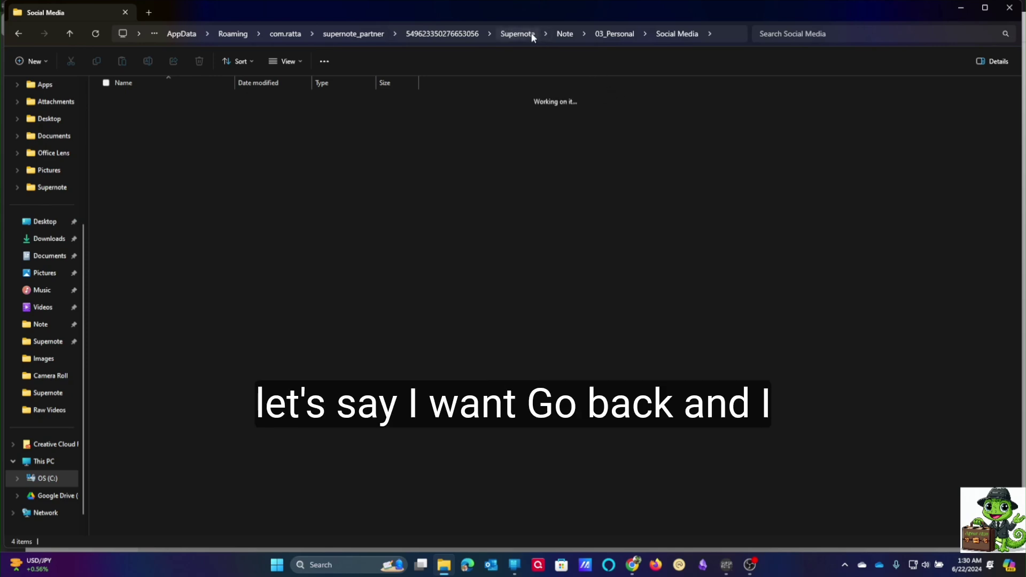
click(813, 34)
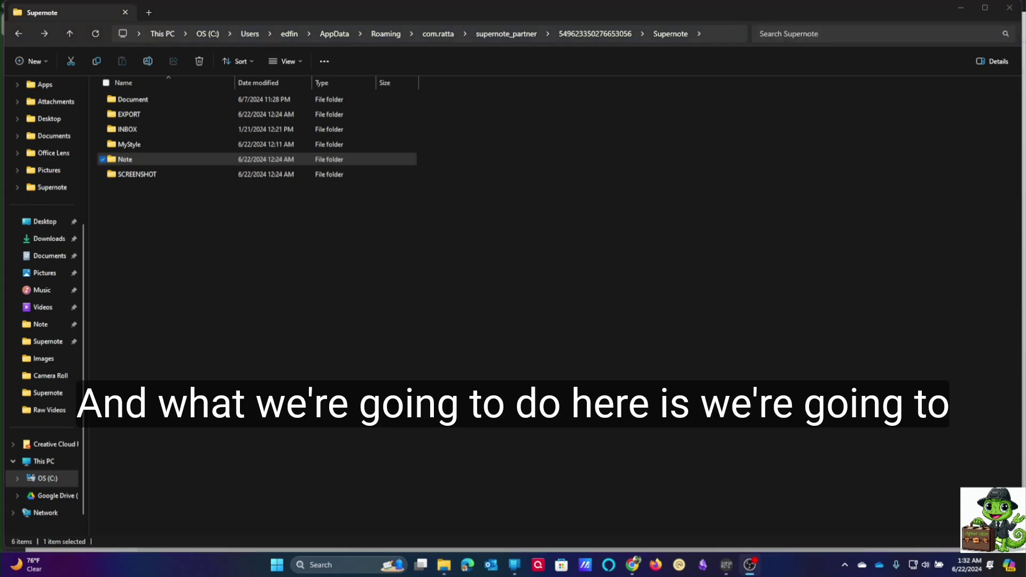
click(825, 32)
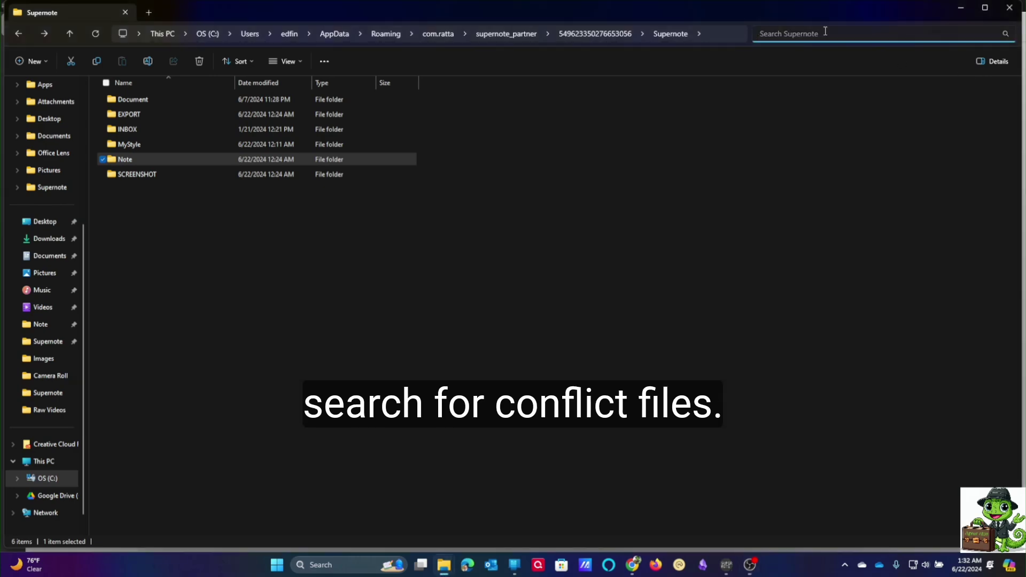
text(*c)
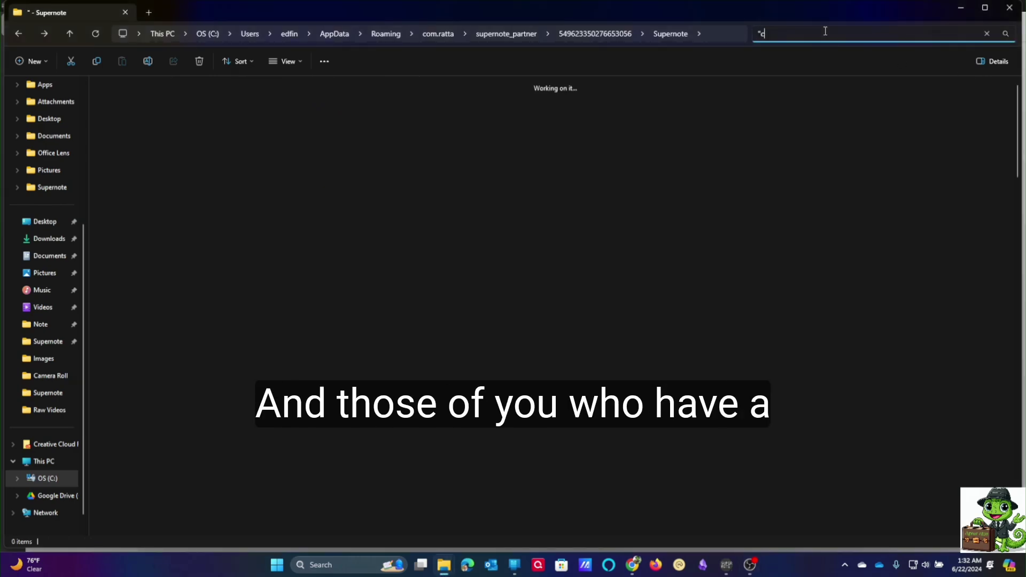
text(onflict*)
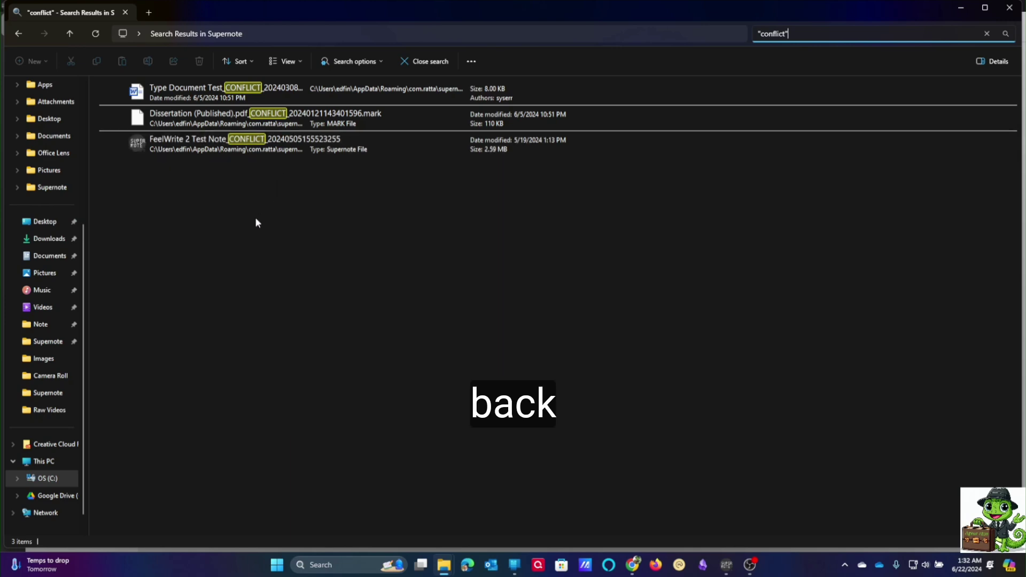
Delete the FeelWrite 2 Test Note CONFLICT copy in ASX, then return to the search results.
right_click(195, 150)
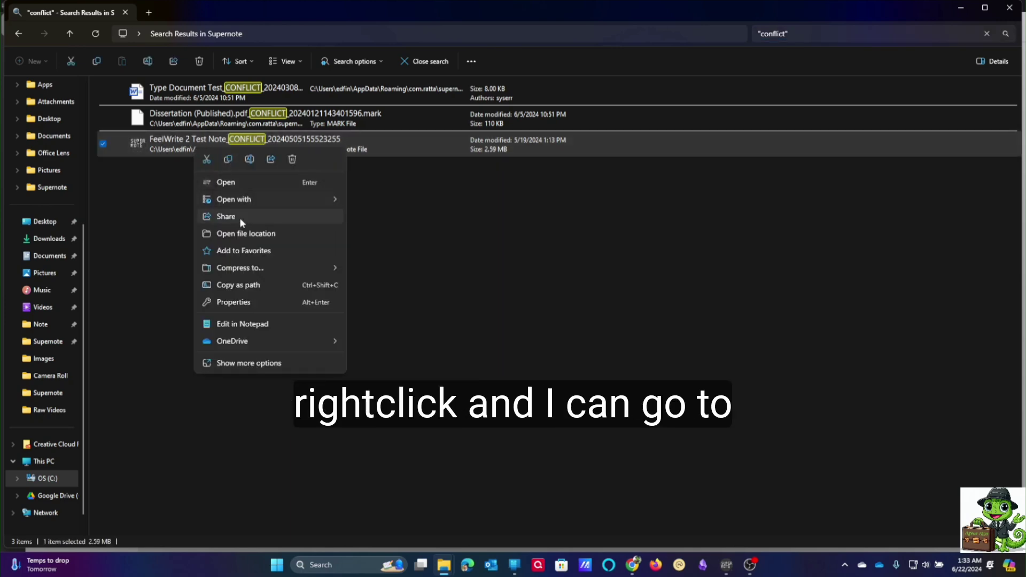
click(242, 235)
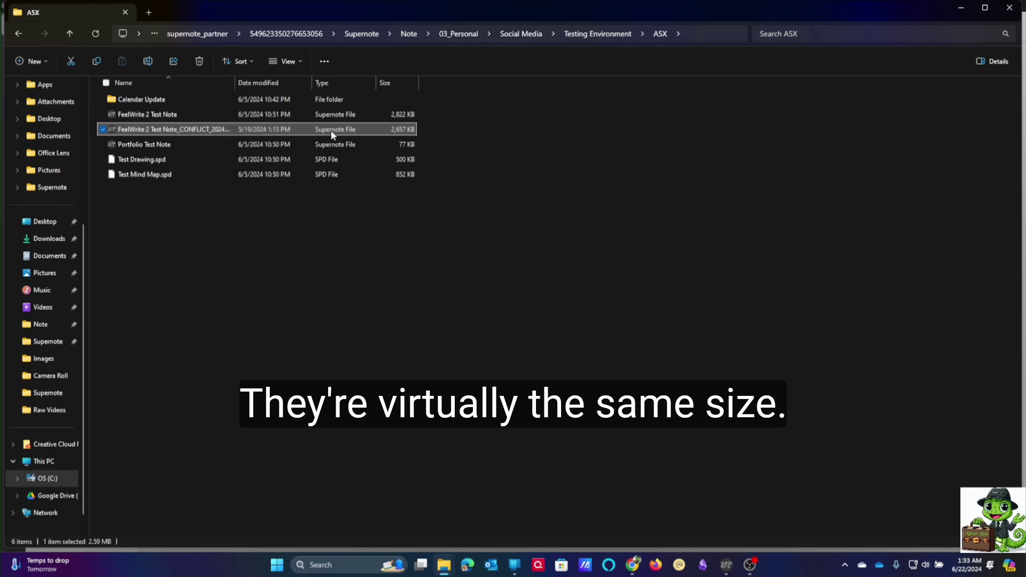
right_click(210, 130)
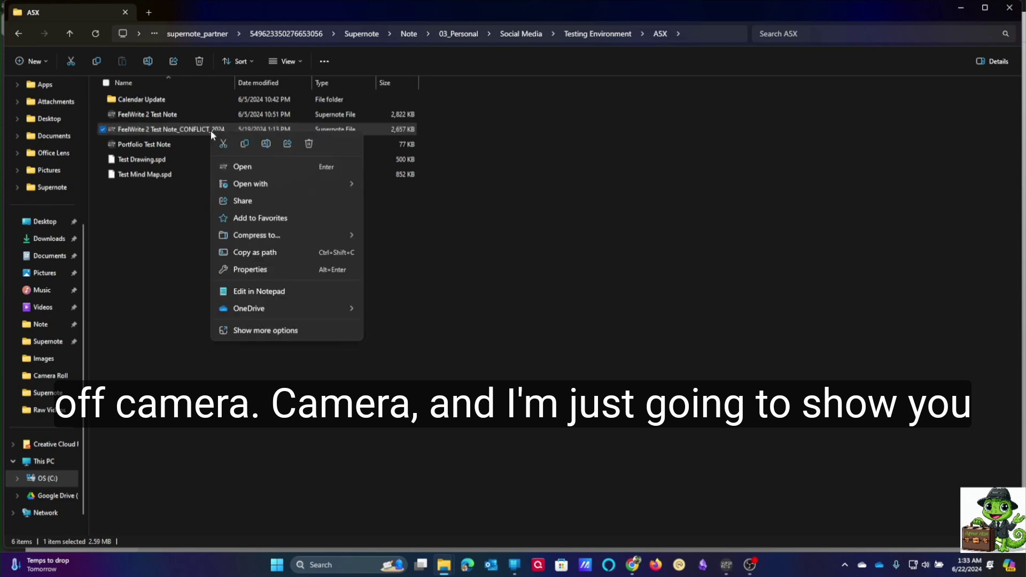
click(309, 143)
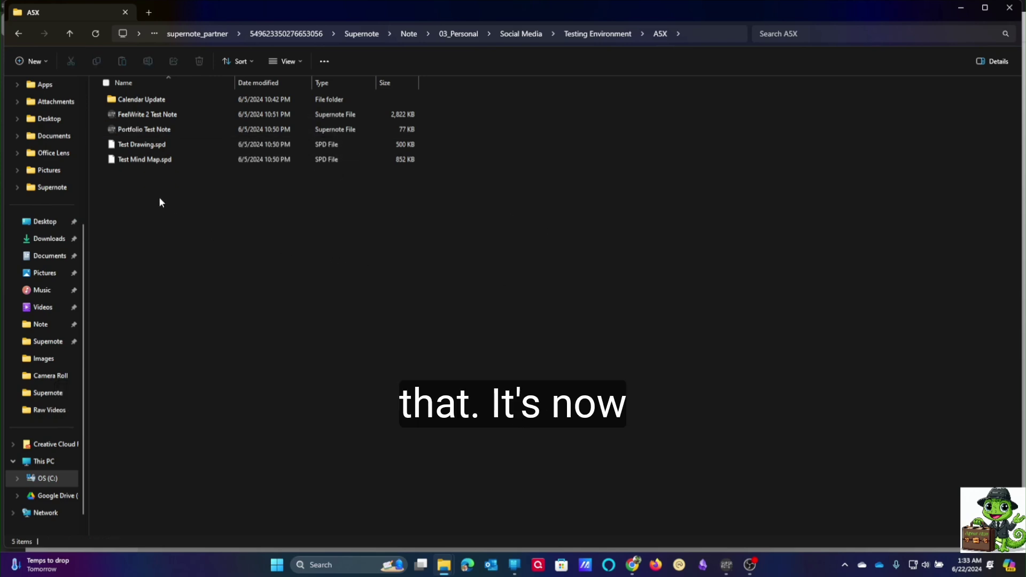
click(18, 34)
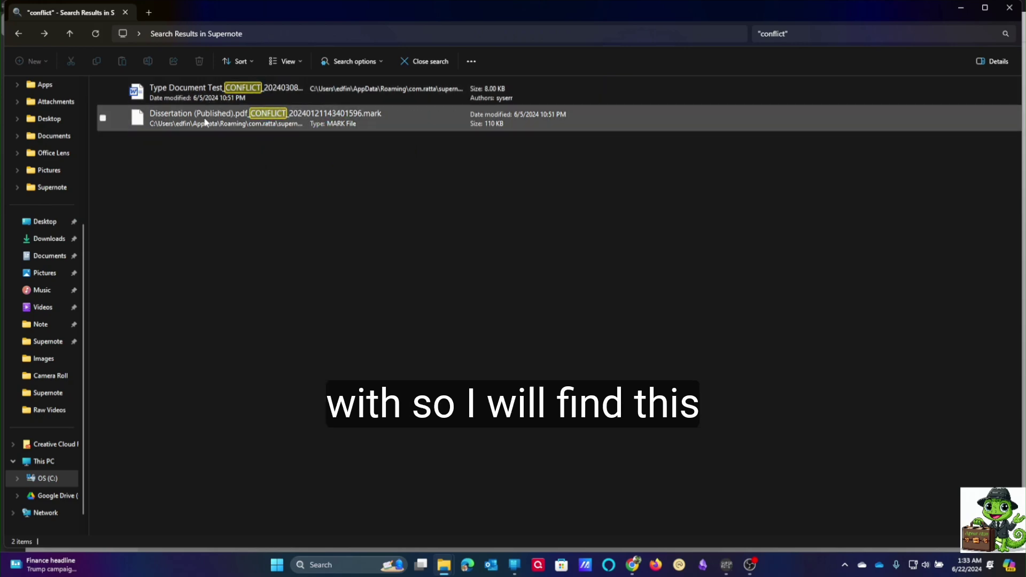
In Live Demo (01-21-2024), delete the Dissertation and Type Document Test CONFLICT copies.
right_click(240, 123)
click(296, 188)
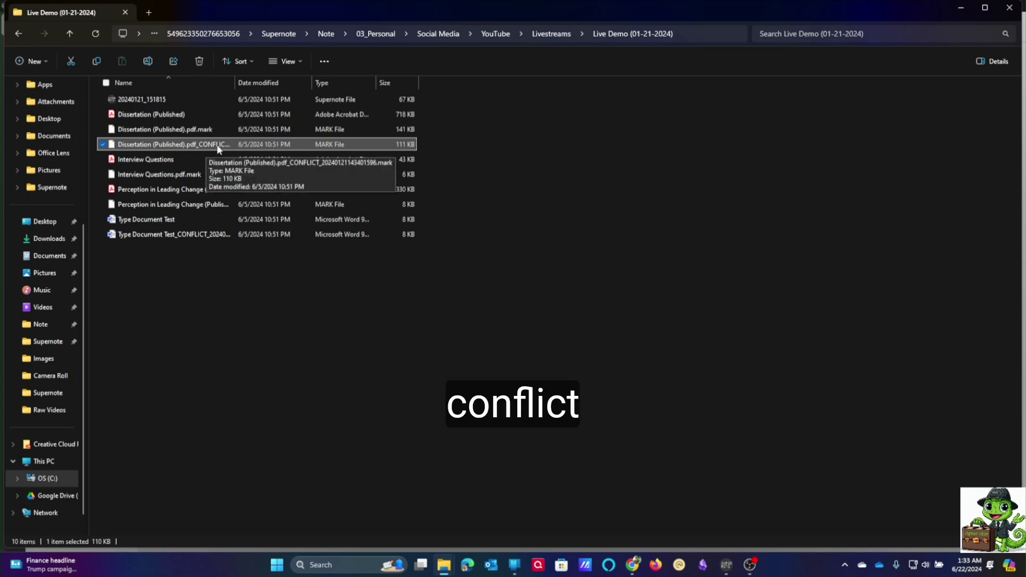
key(ctrl+KP_Add)
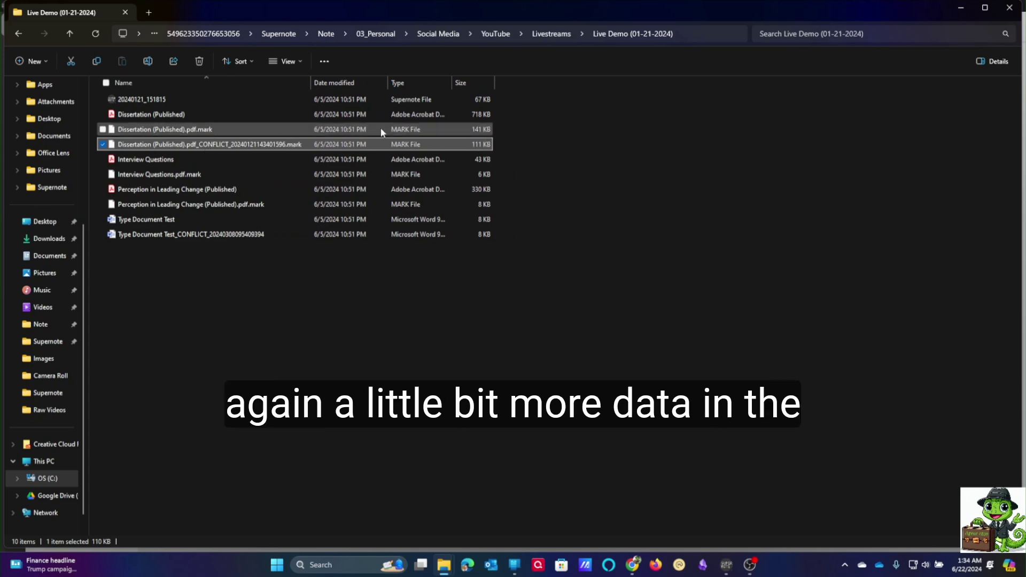
right_click(264, 145)
click(361, 159)
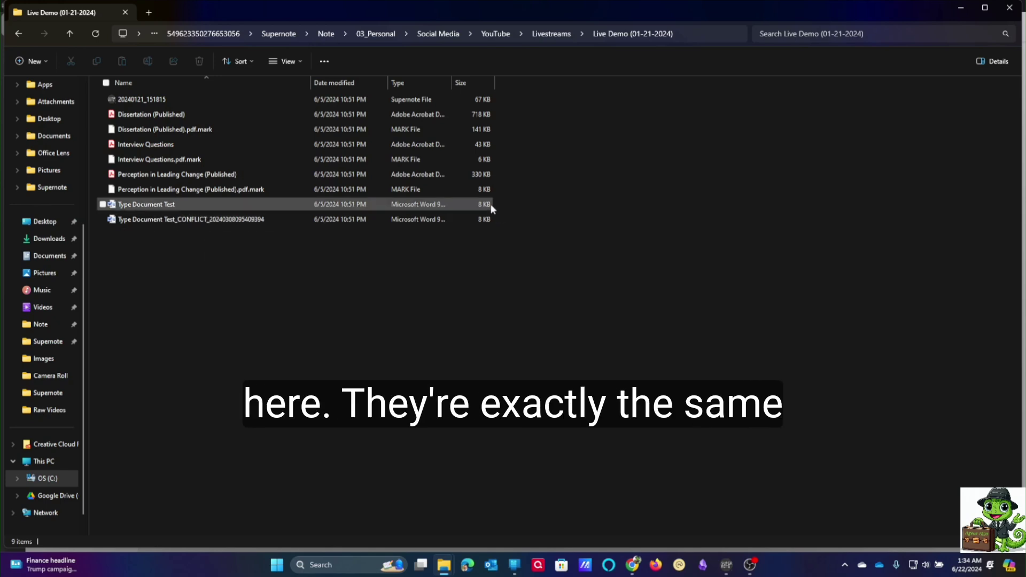
right_click(151, 219)
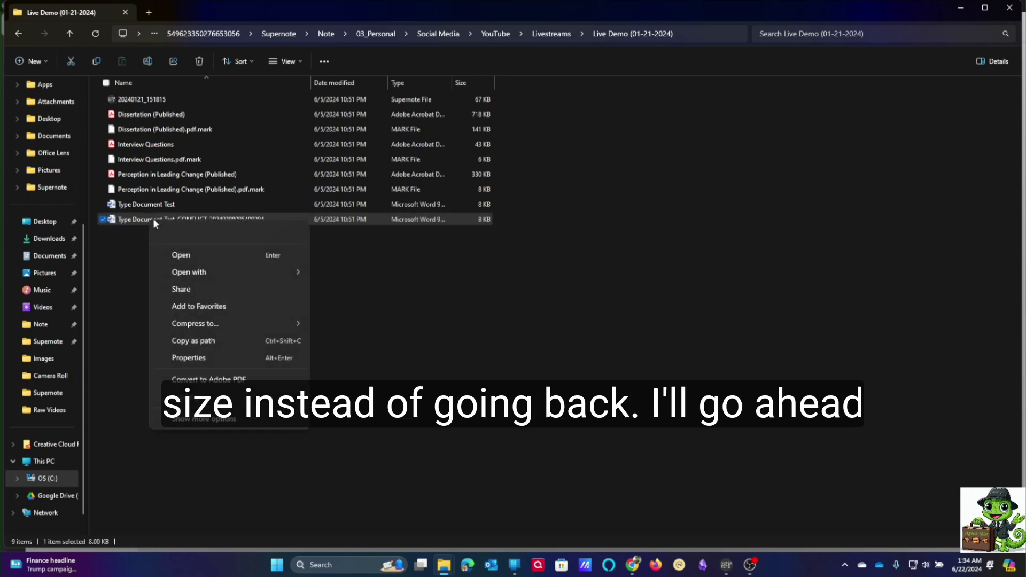
click(248, 232)
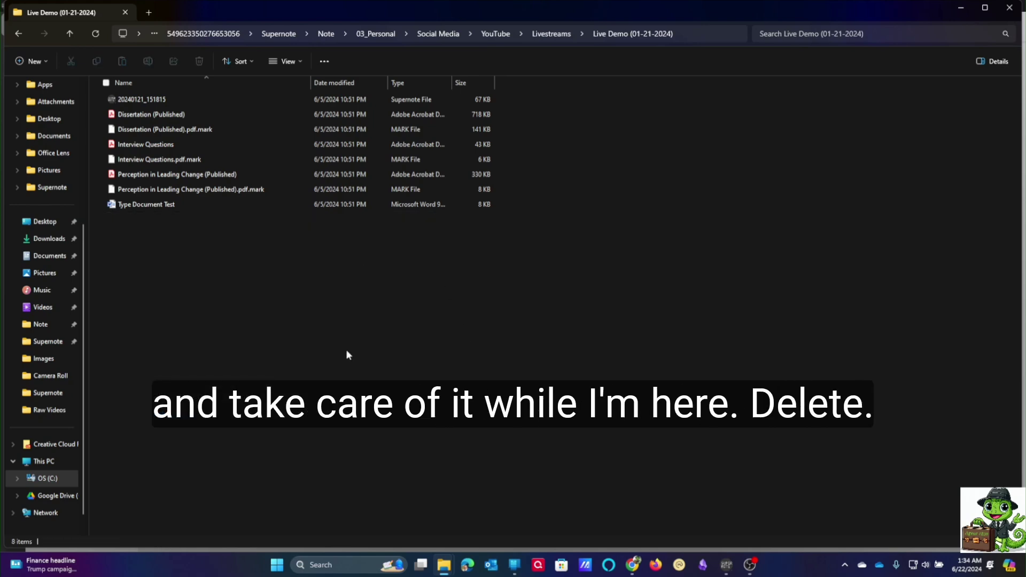
Rerun the 'conflict' search, see no matches, then clear it to show the Supernote folder.
click(20, 34)
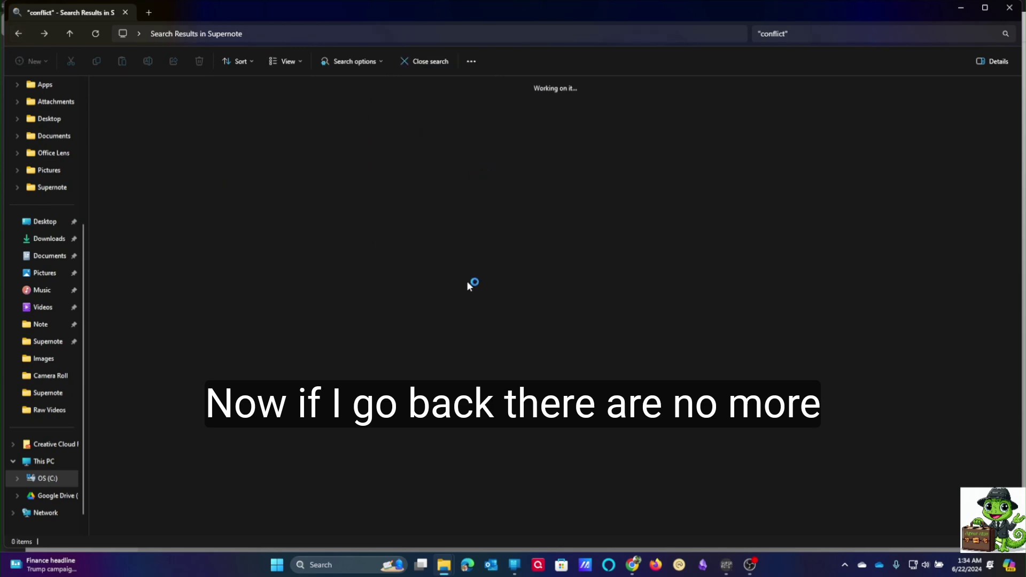
click(822, 32)
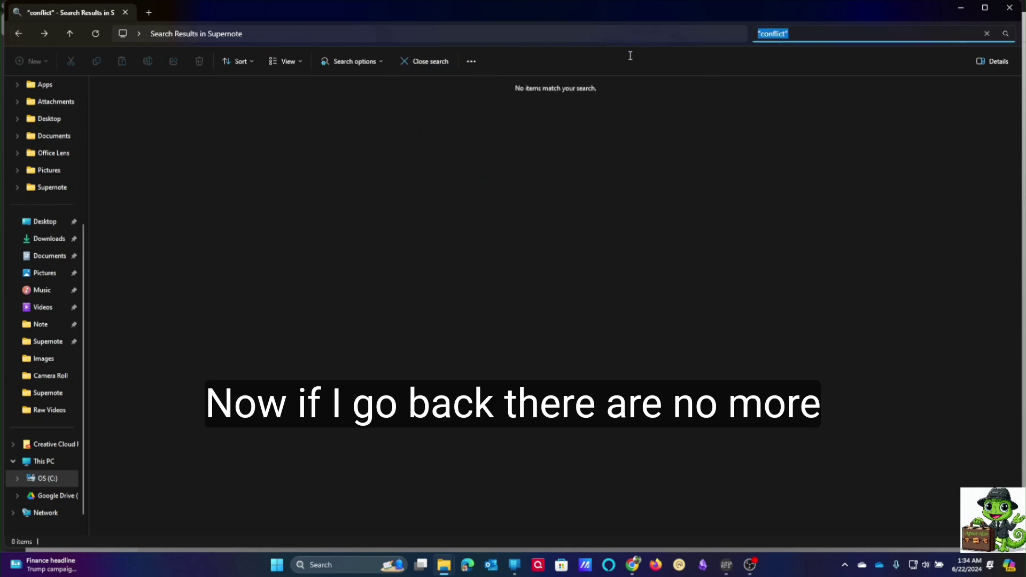
key(BackSpace)
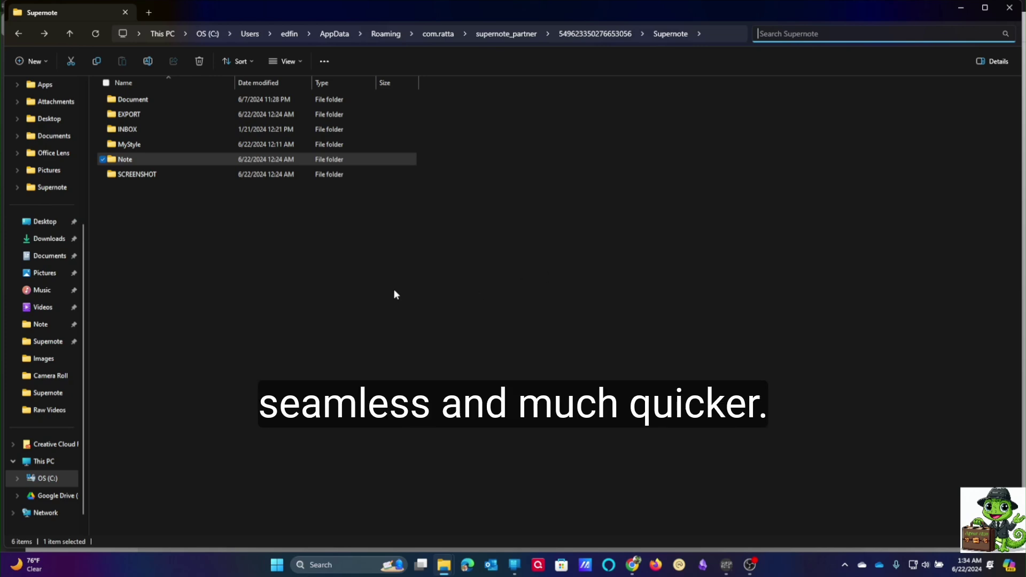
Sync the notes in Supernote Partner and wait for Sync Successful.
click(726, 565)
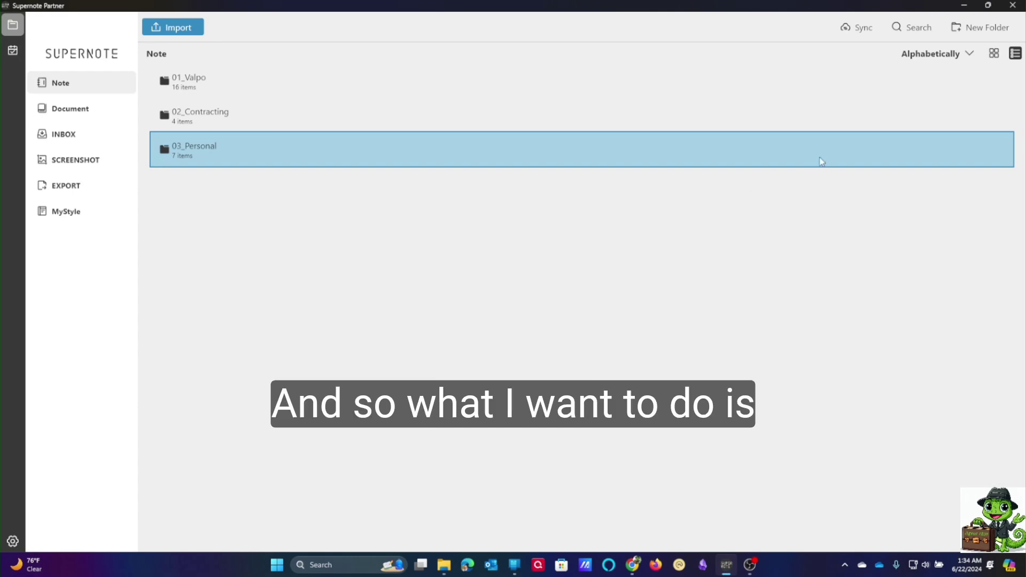
click(858, 33)
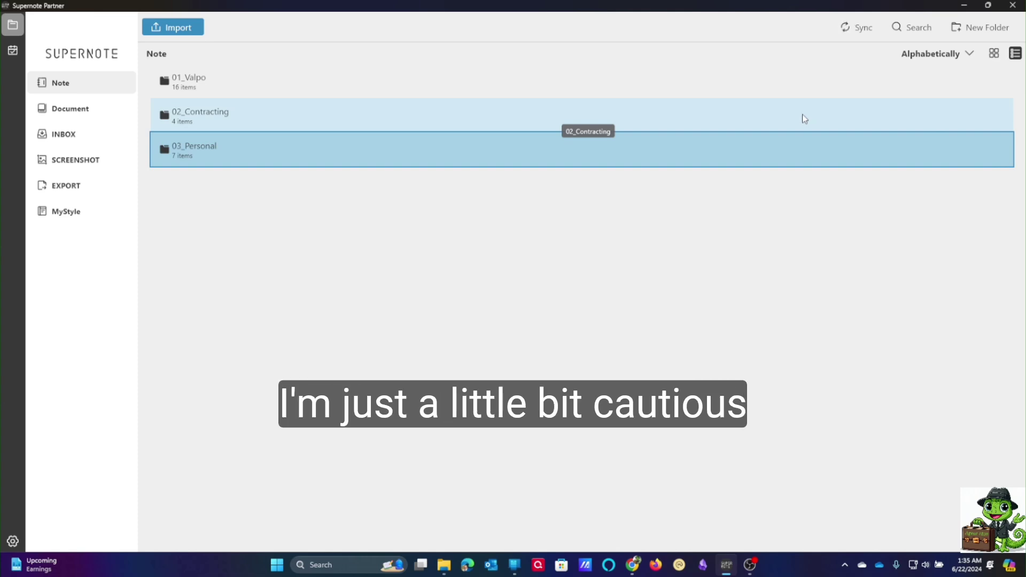
mouse_move(861, 36)
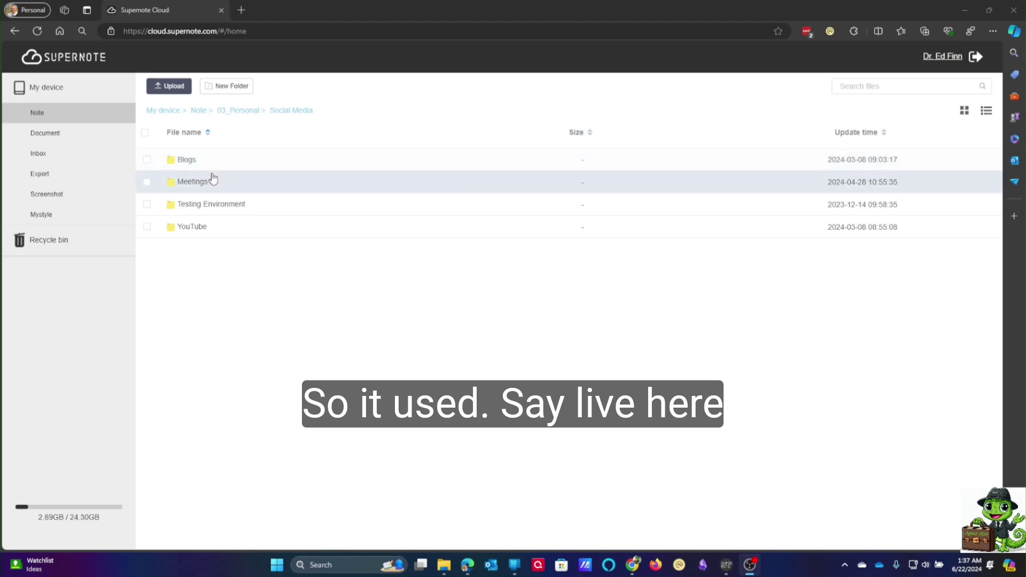
Browse YouTube > Livestreams > Supernote 3 Years Later and preview 20240514_180641.note.
click(192, 228)
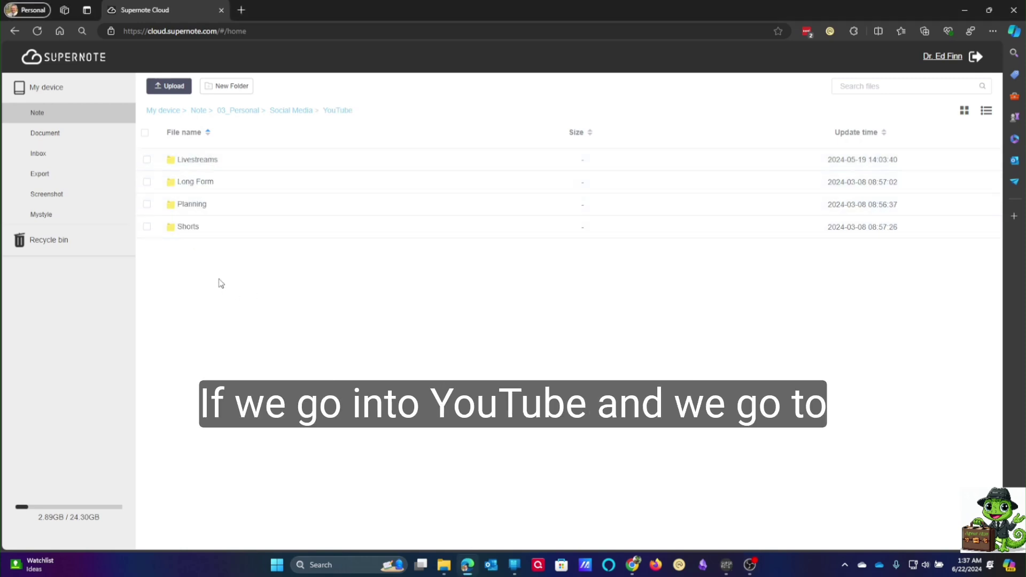
click(203, 162)
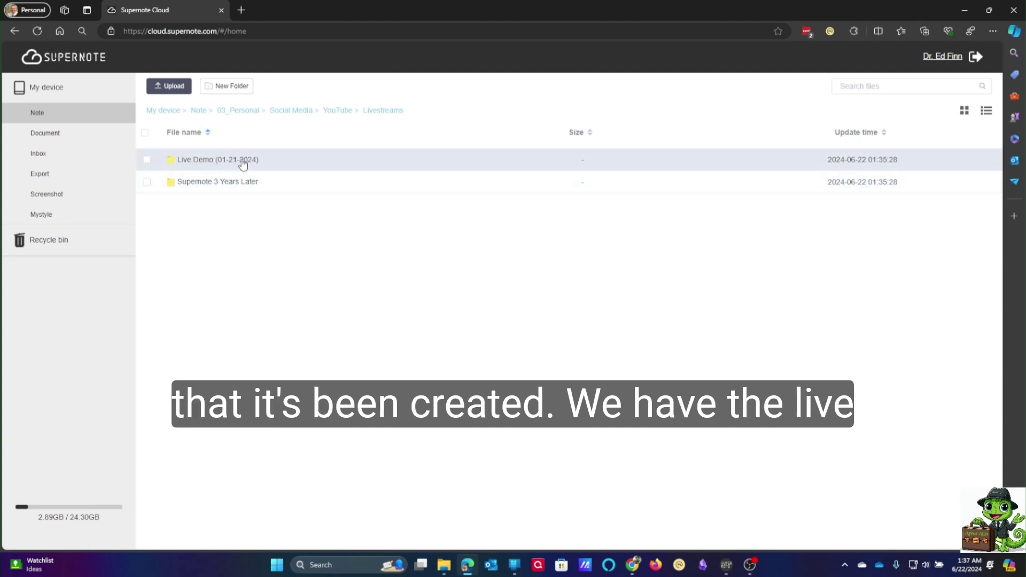
click(208, 183)
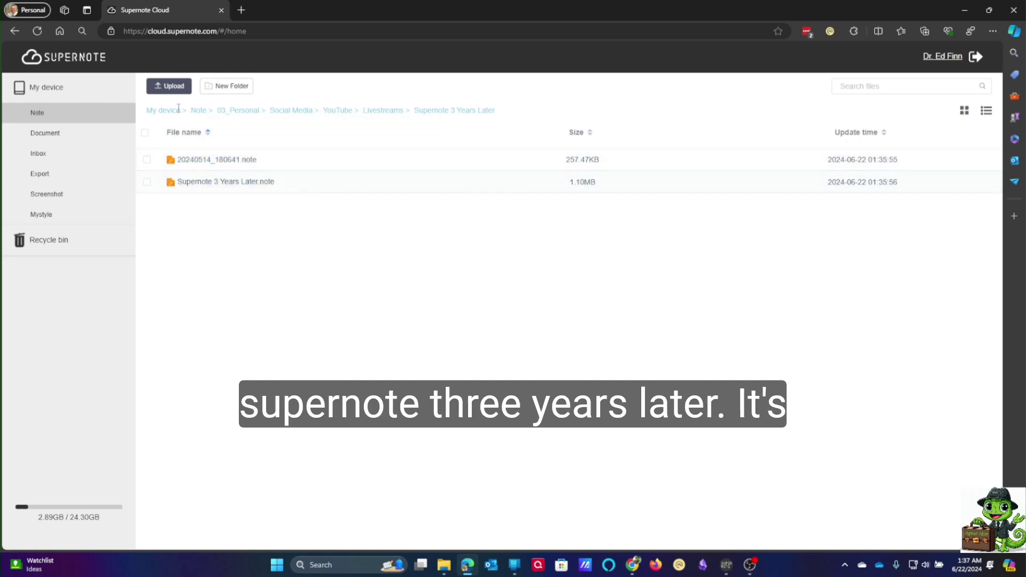
click(221, 160)
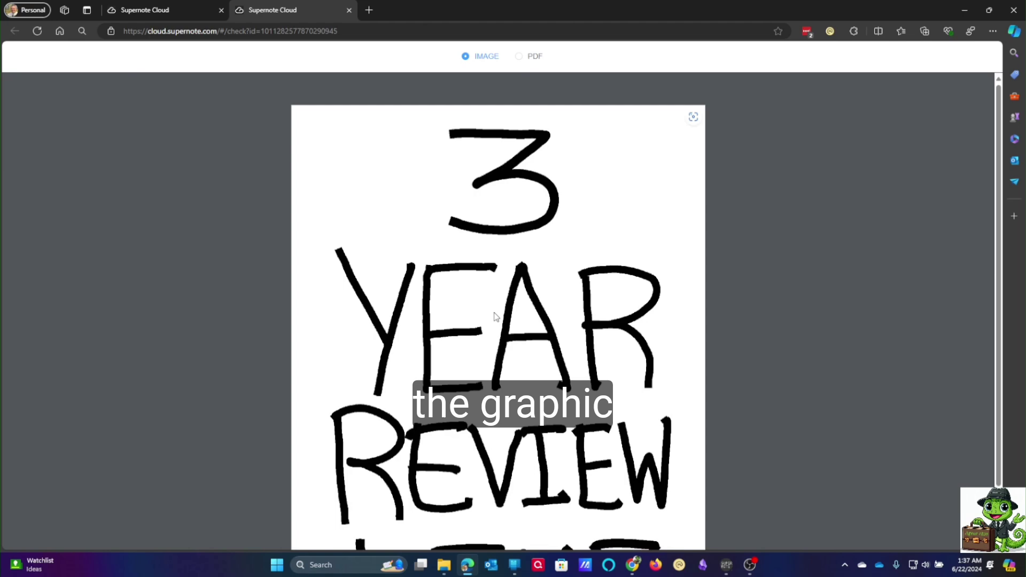
Close the 20240514_180641 preview tab to return to the folder's two notes.
click(349, 10)
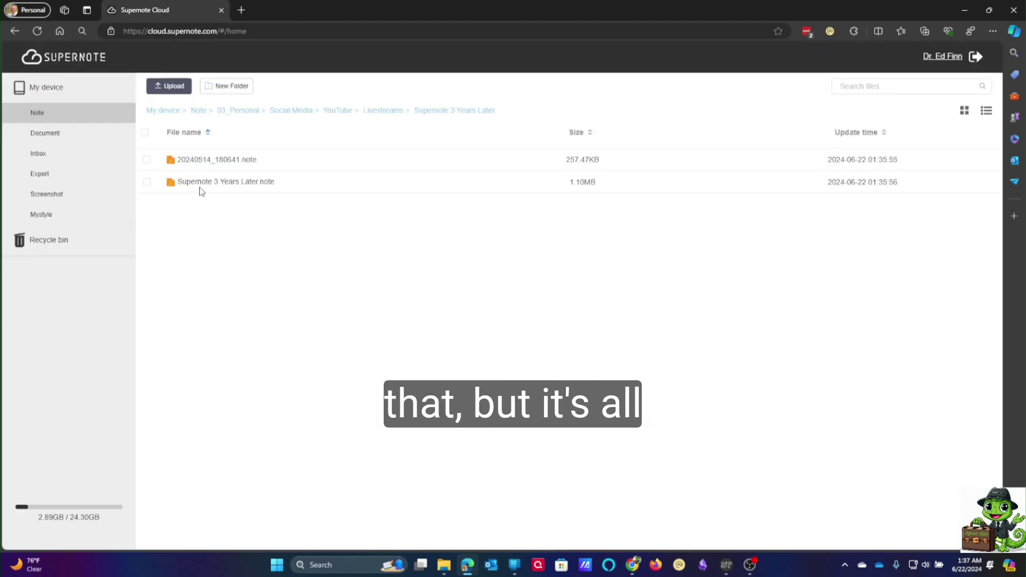